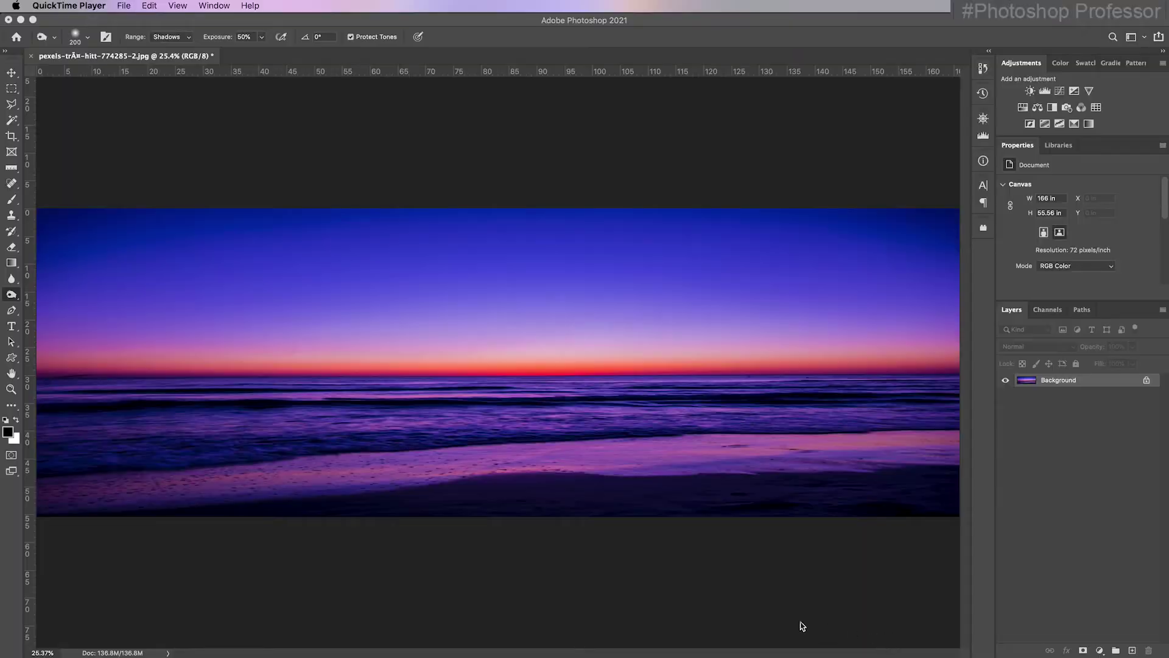
- Select the Dodge Tool from the toning tools flyout in the toolbar
left_click(12, 297)
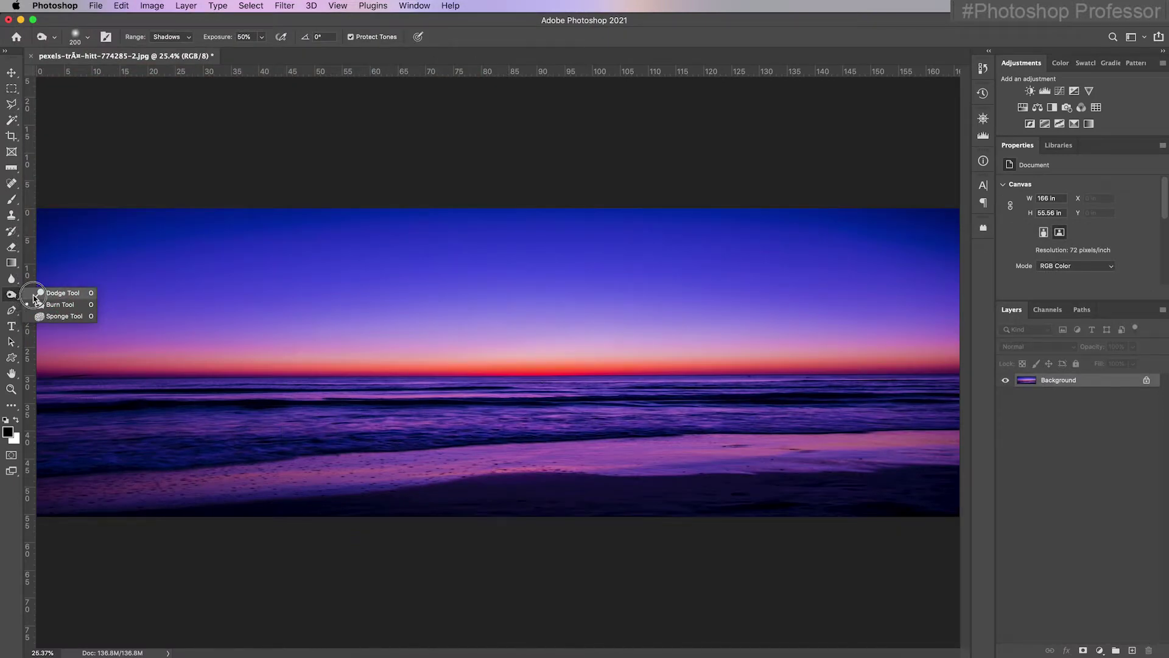
left_click(36, 295)
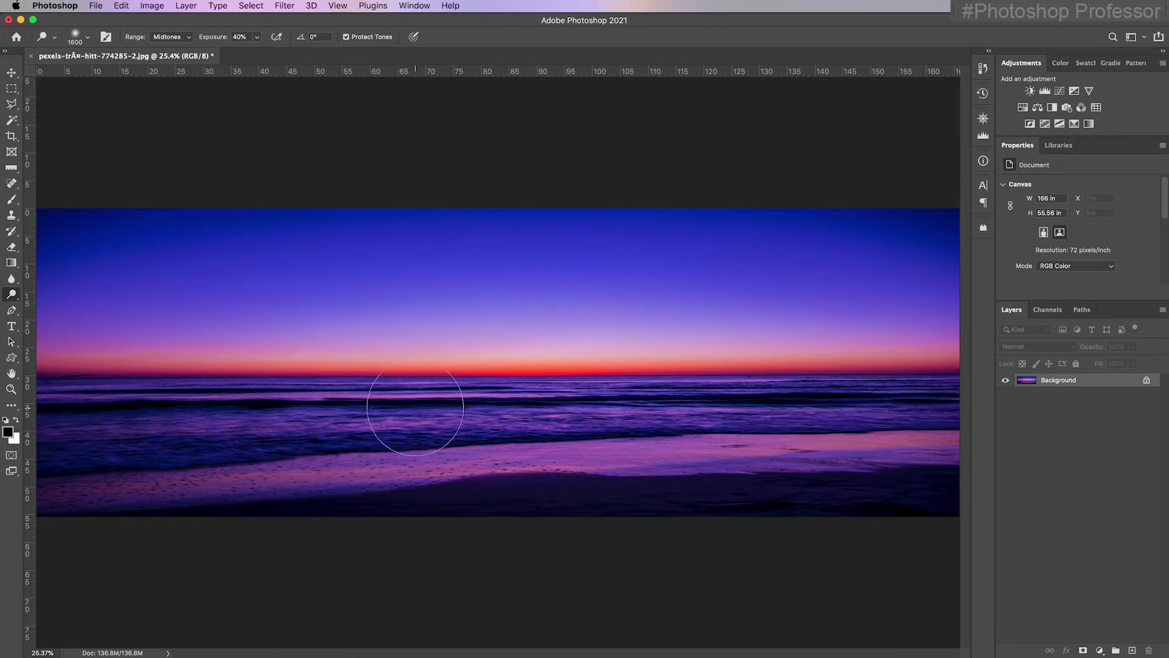
- Keep Range at Midtones and dodge the waves across the water and the wet sand
left_click(190, 37)
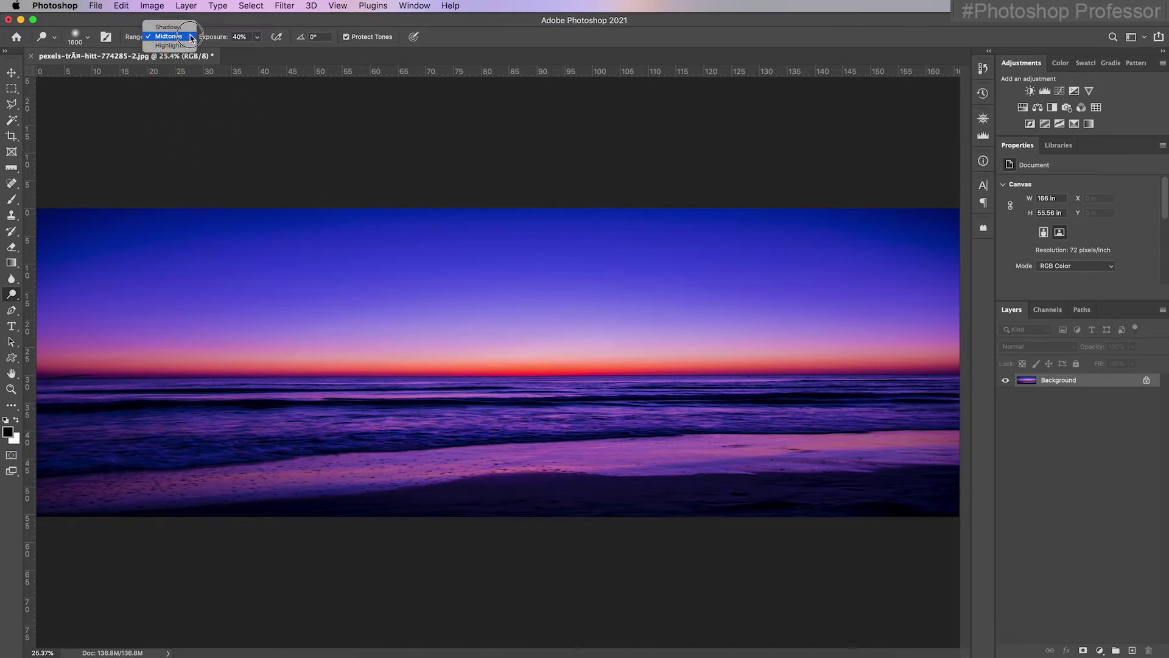
left_click(190, 37)
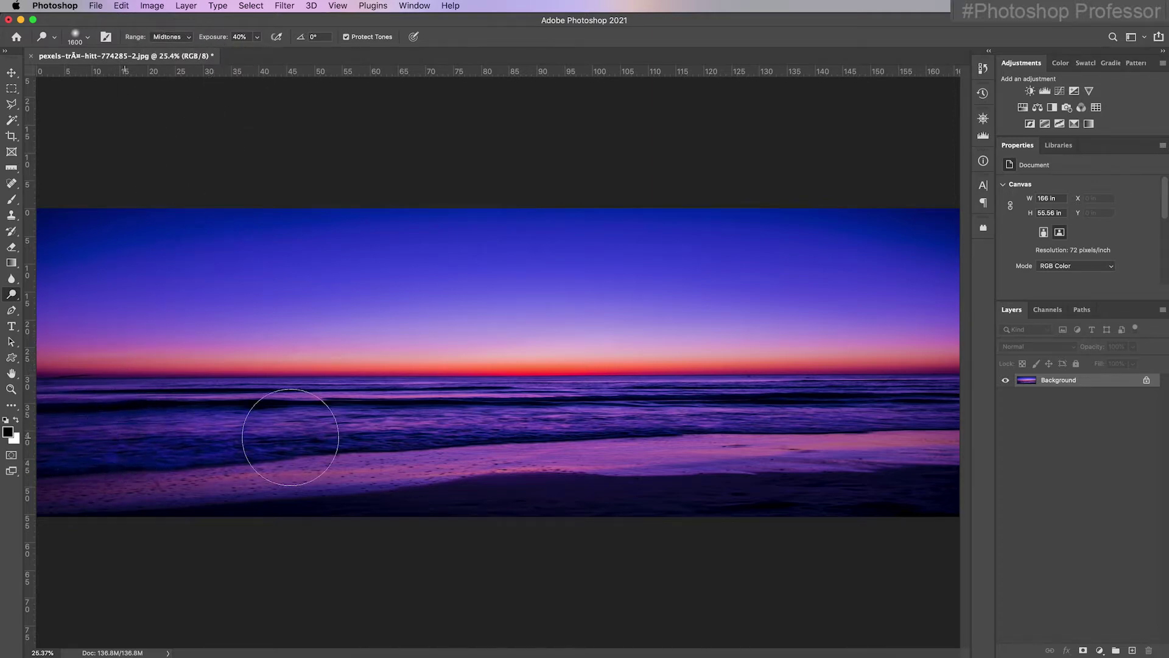
left_click_drag(542, 426, 940, 423)
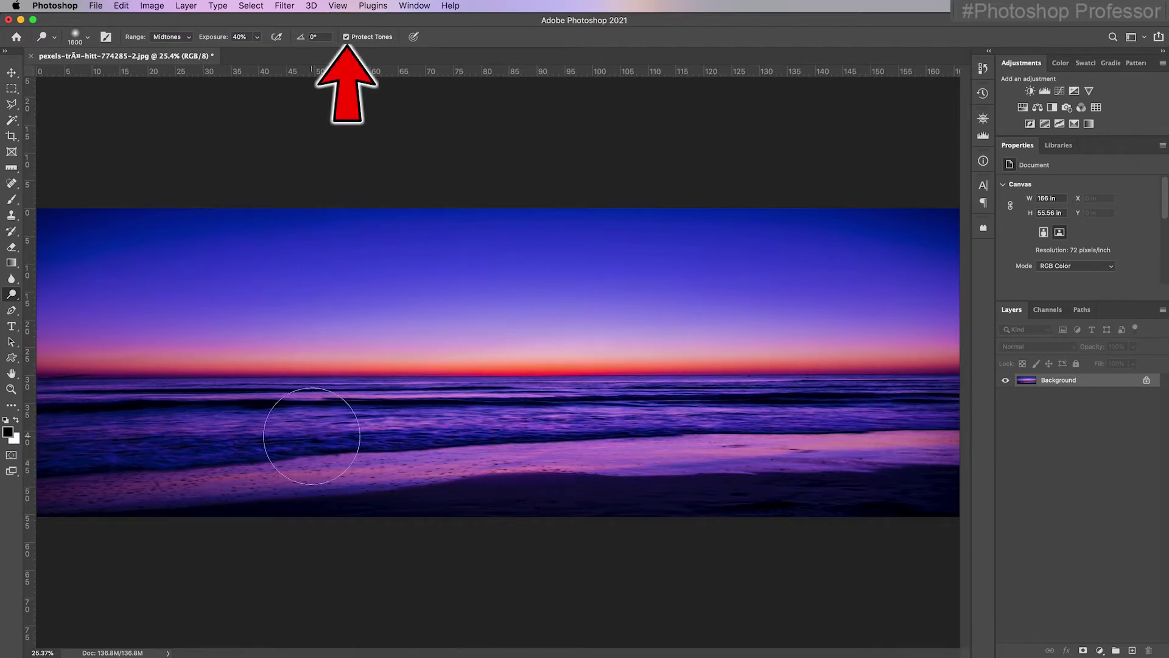
mouse_move(341, 453)
left_mouse_down()
mouse_move(919, 426)
mouse_move(79, 422)
mouse_move(918, 391)
mouse_move(144, 392)
mouse_move(57, 403)
left_mouse_up()
mouse_move(541, 381)
left_mouse_down()
mouse_move(951, 390)
mouse_move(936, 359)
left_mouse_up()
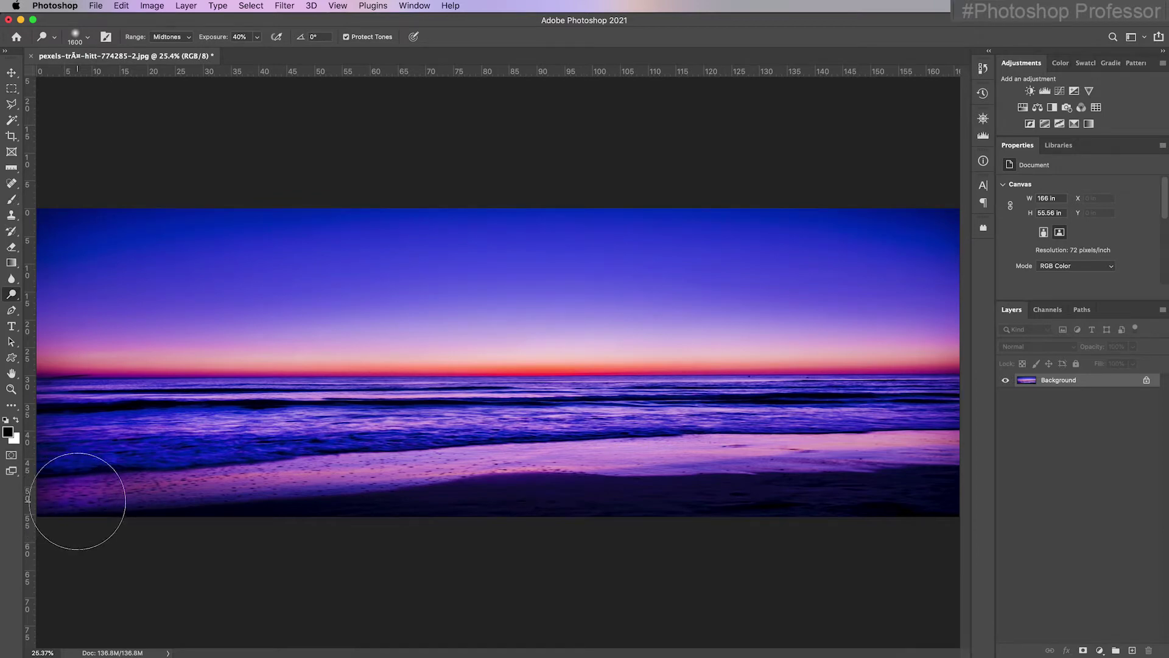
left_click_drag(89, 501, 827, 470)
- Switch to the Burn Tool with its Range limited to Midtones
right_click(17, 302)
left_click(53, 305)
left_click(186, 38)
left_click(168, 50)
- Adjust the burn exposure up and down, finally settling it at 34%
left_click_drag(225, 41, 217, 41)
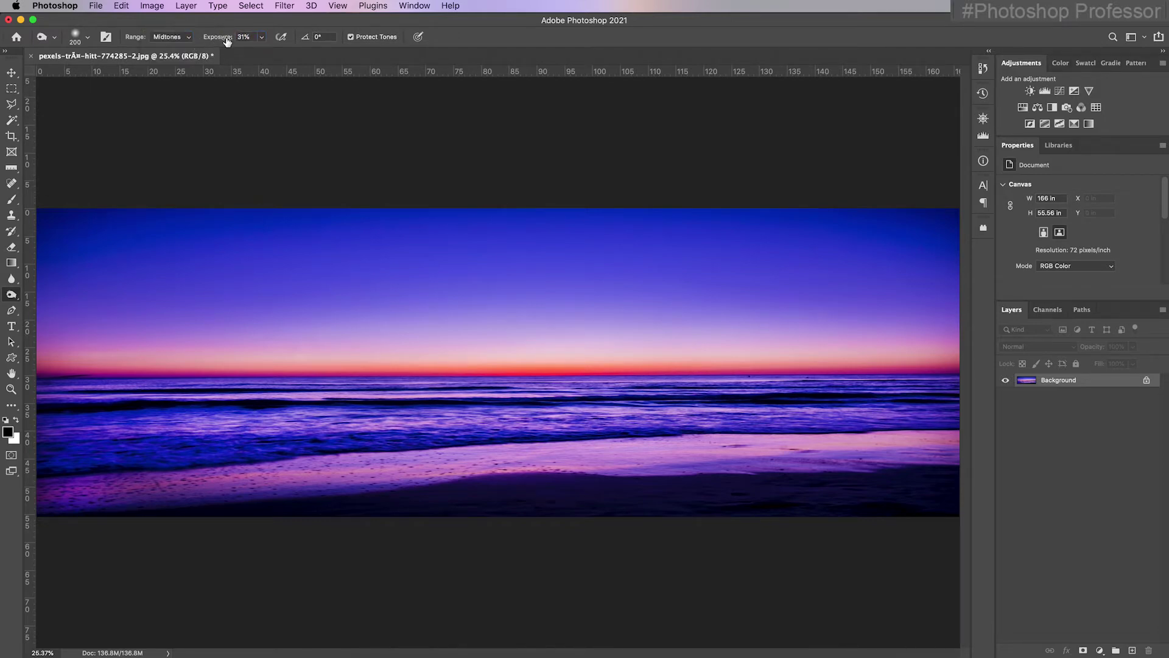
left_click(262, 38)
left_click_drag(261, 54, 282, 56)
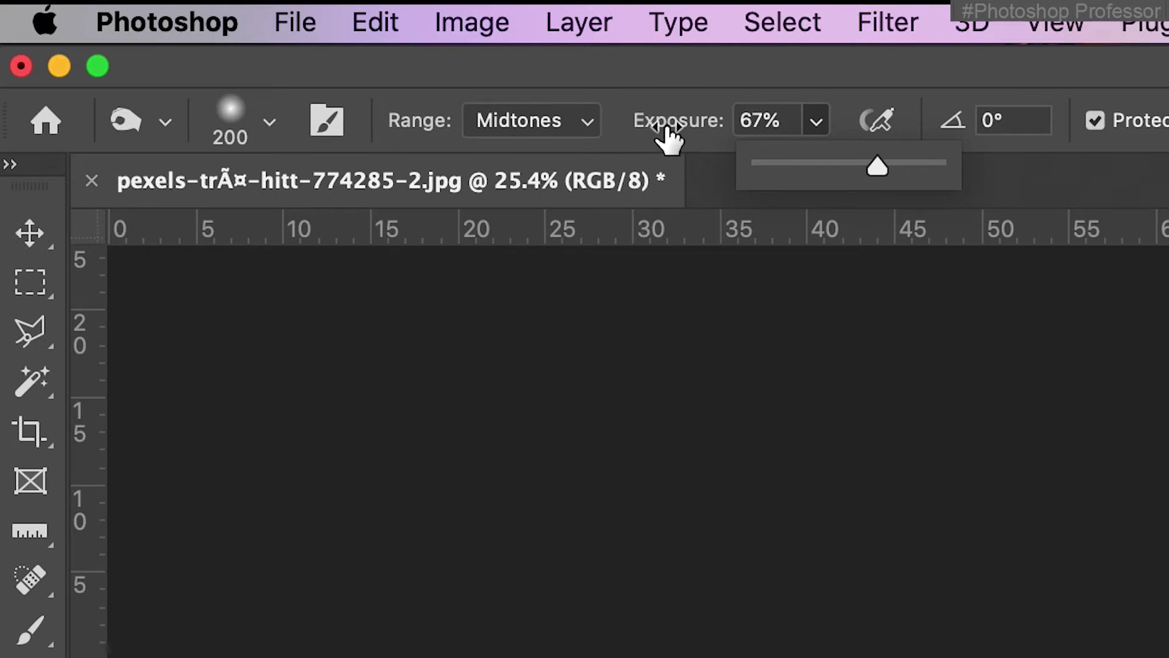
left_click_drag(679, 135, 634, 131)
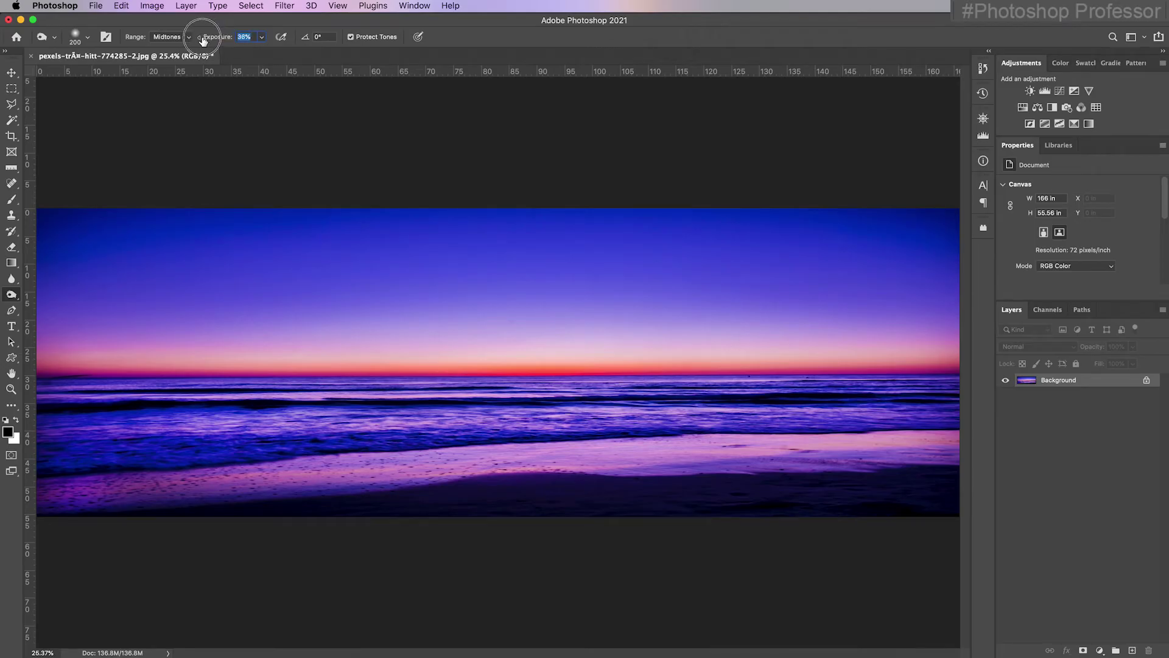
left_click_drag(203, 40, 200, 41)
- Set the burn brush size to 175 px in the brush preset picker
left_click(89, 39)
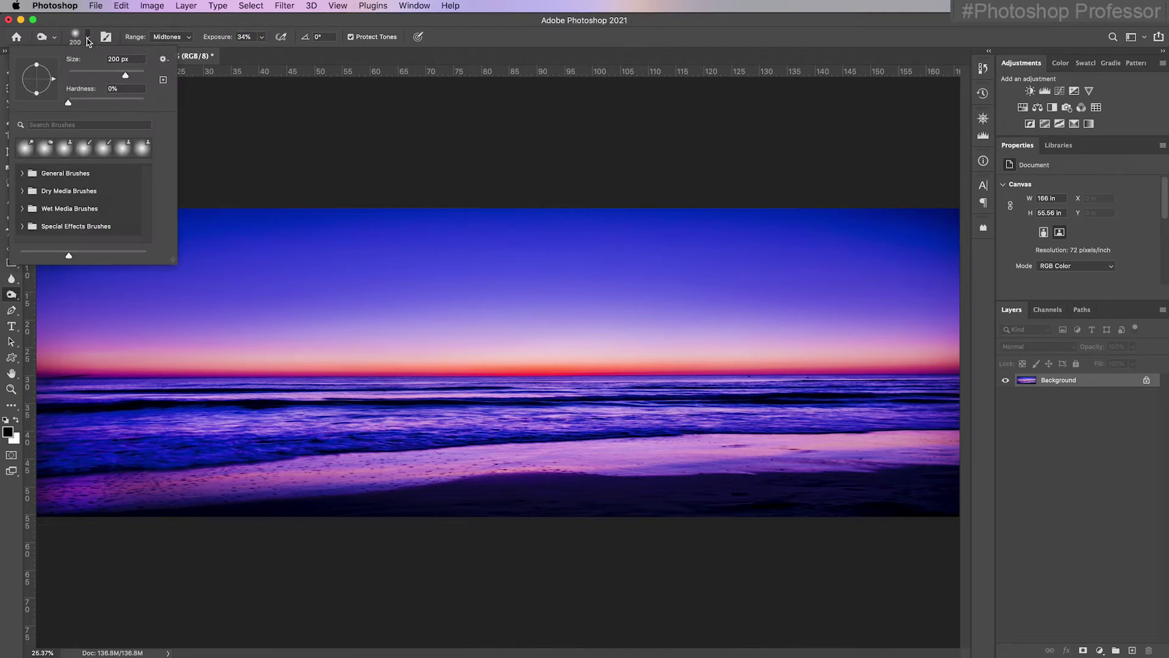
left_click_drag(127, 78, 146, 80)
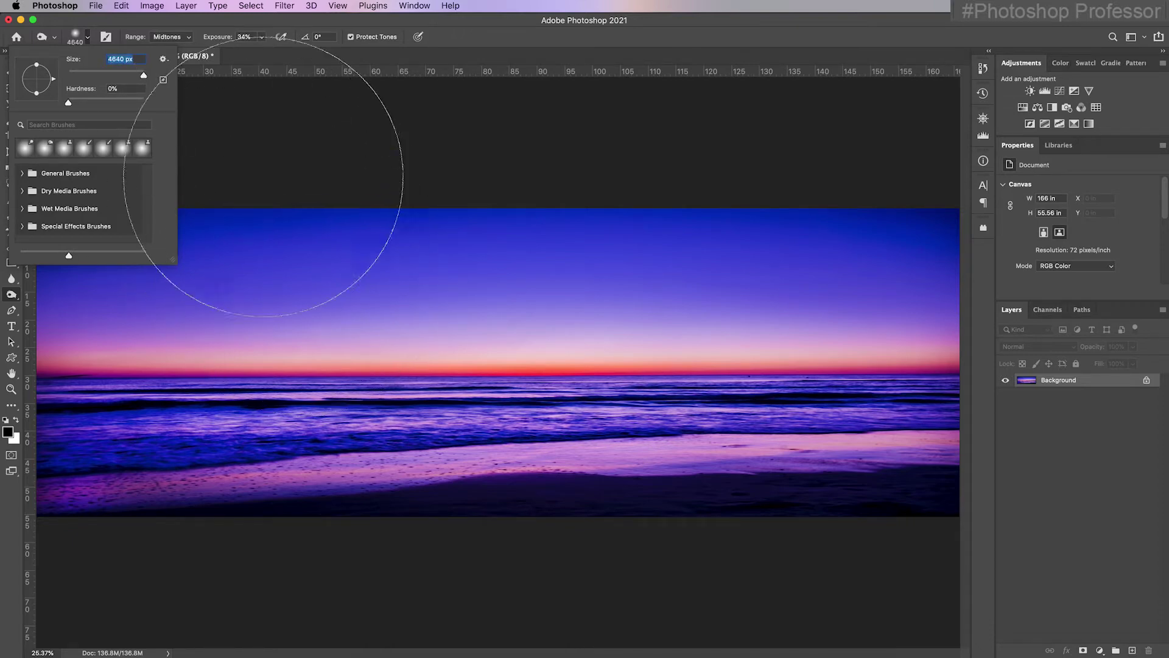
left_click_drag(145, 79, 134, 80)
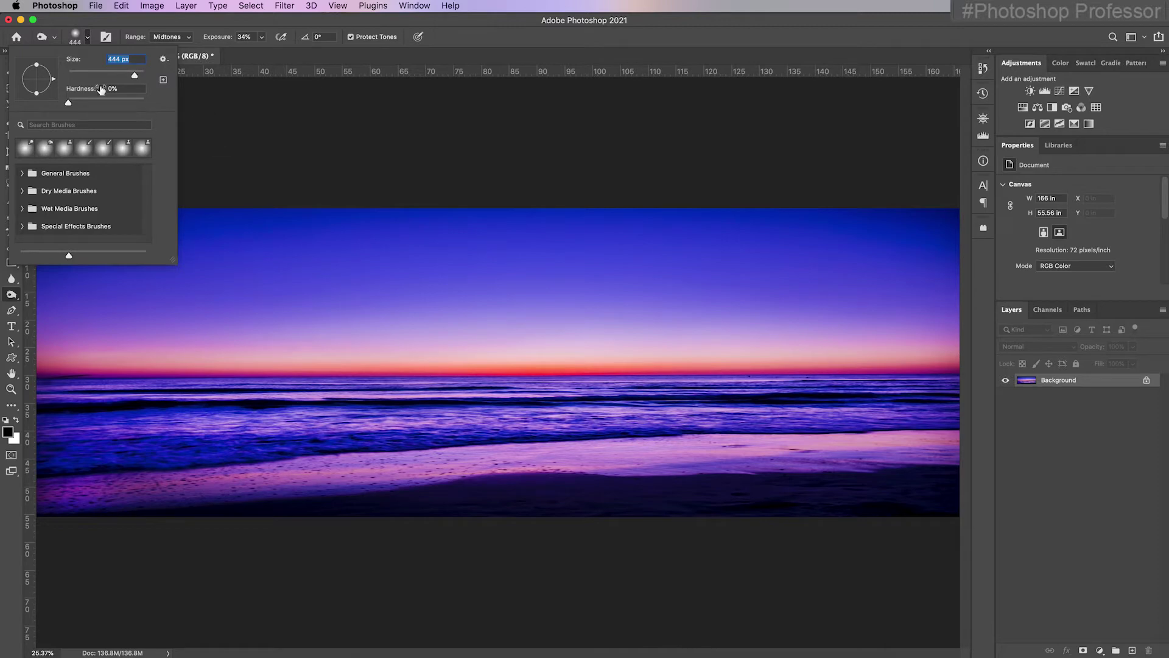
left_click_drag(135, 75, 121, 76)
left_click(302, 140)
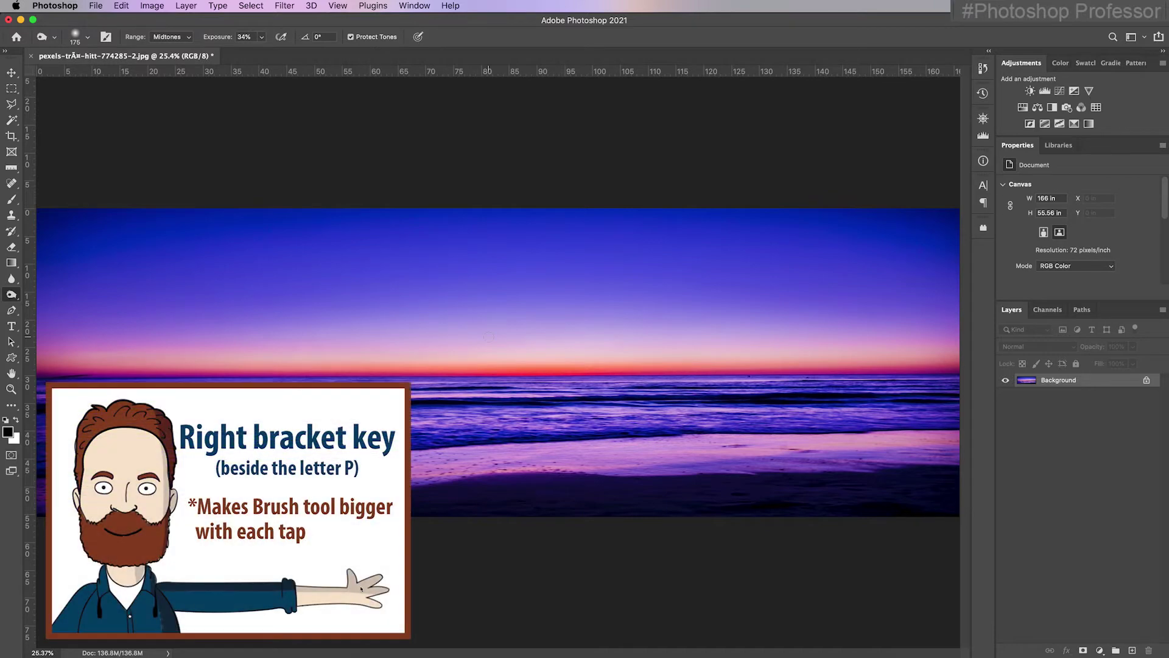
- Resize the burn brush with the bracket keys, settling around 1600 px
key("bracketright")
key("bracketright")
key("bracketright")
key("bracketright")
key("bracketright")
key("bracketright")
key("bracketright")
key("bracketright")
key("bracketright")
key("bracketright")
key("bracketright")
key("bracketright")
key("bracketright")
key("bracketright")
key("bracketright")
key("bracketright")
key("bracketright")
key("bracketright")
key("bracketright")
key("bracketright")
key("bracketright")
key("bracketright")
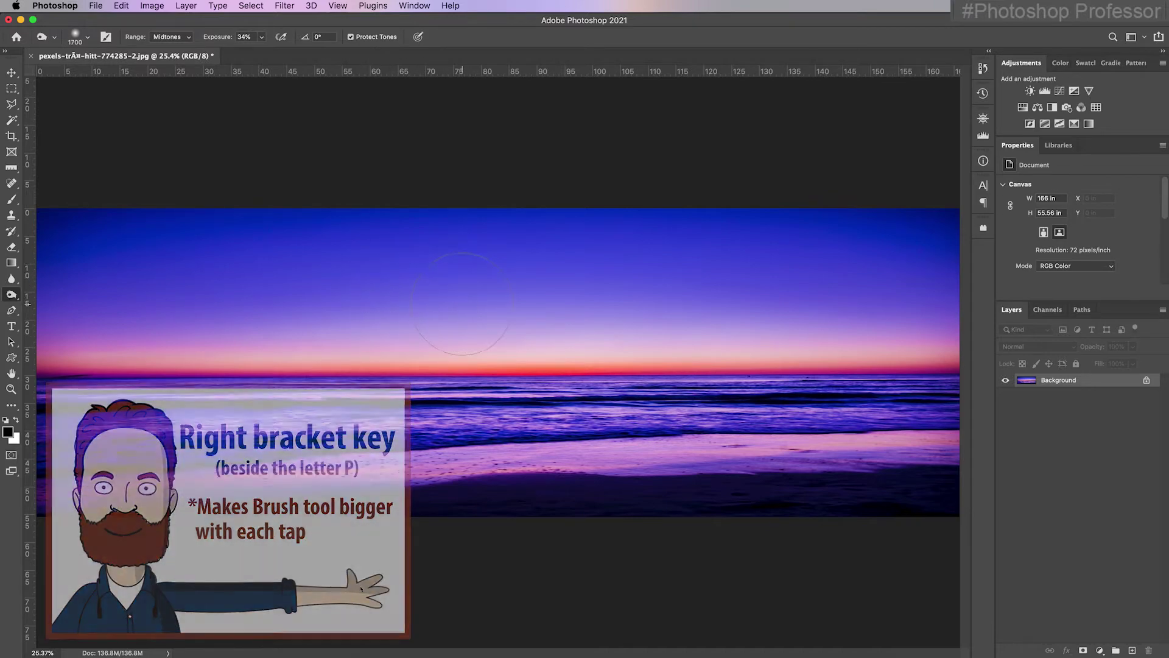
key("bracketleft")
key("bracketleft")
key("bracketleft")
key("bracketleft")
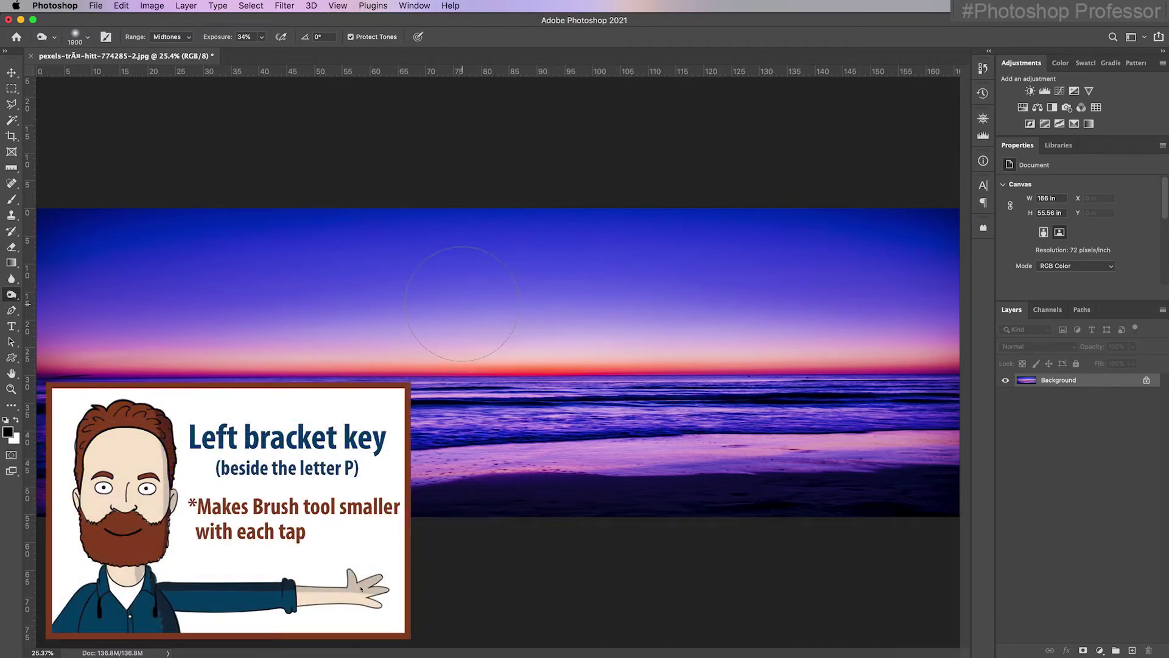
key("bracketleft")
key("bracketleft")
key("bracketleft")
key("bracketleft")
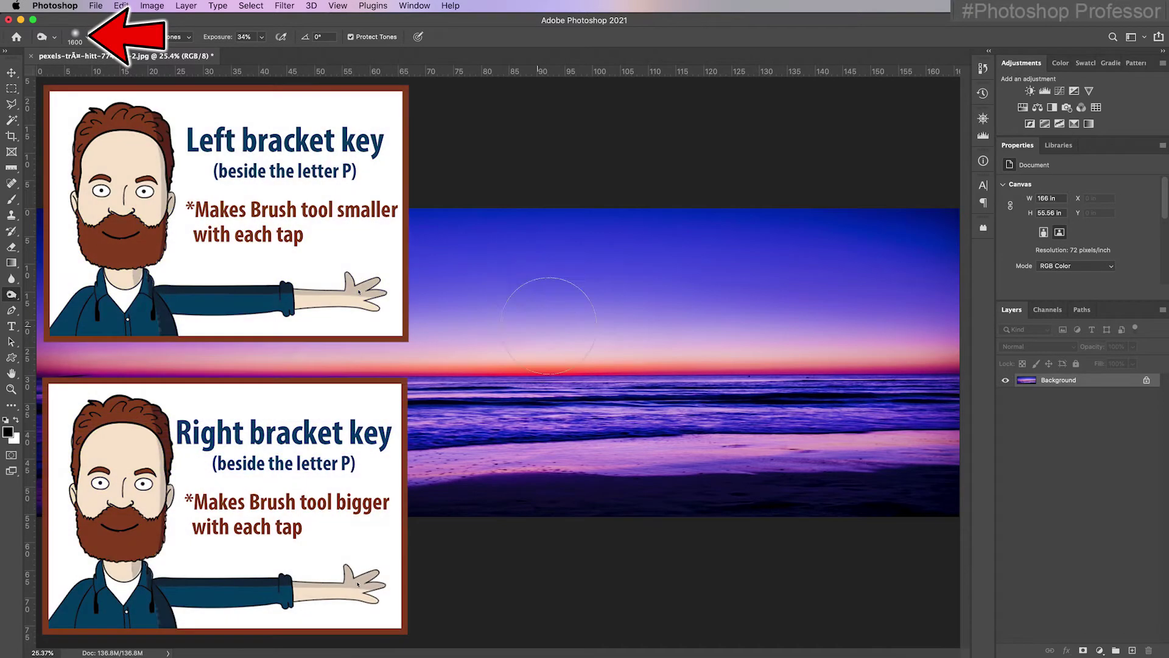
key("bracketright")
key("bracketright")
key("bracketright")
key("bracketright")
key("bracketleft")
key("bracketleft")
key("bracketleft")
key("bracketleft")
key("bracketleft")
key("bracketleft")
key("bracketleft")
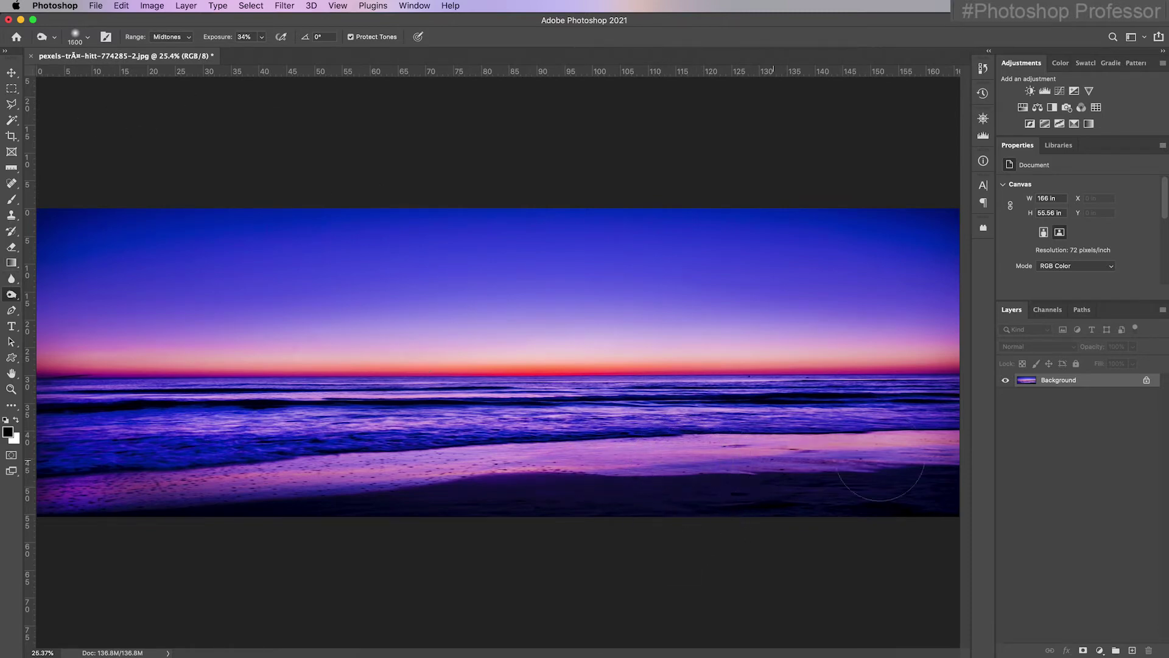
- Try a burn stroke on the wet sand, undo it, and lower exposure to about 16%
left_click_drag(615, 458, 300, 477)
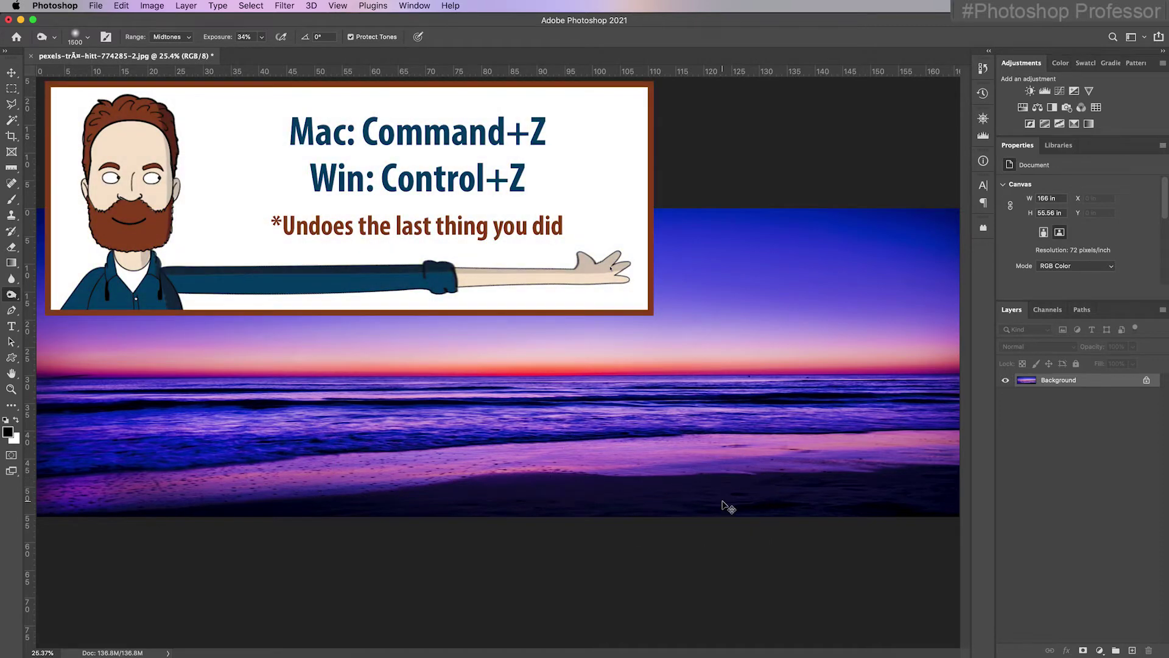
key("super+z")
left_click_drag(223, 38, 209, 40)
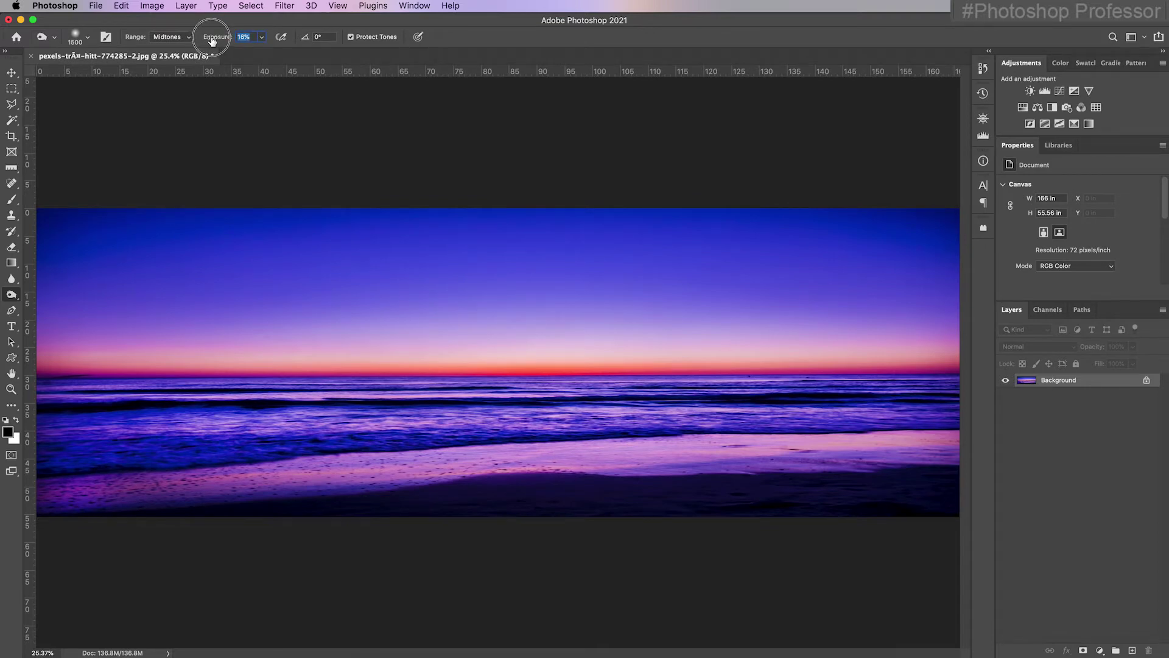
- Shrink the burn brush to 1000 px and darken the shoreline wet sand right to left
key("bracketleft")
key("bracketleft")
left_click_drag(938, 448, 295, 449)
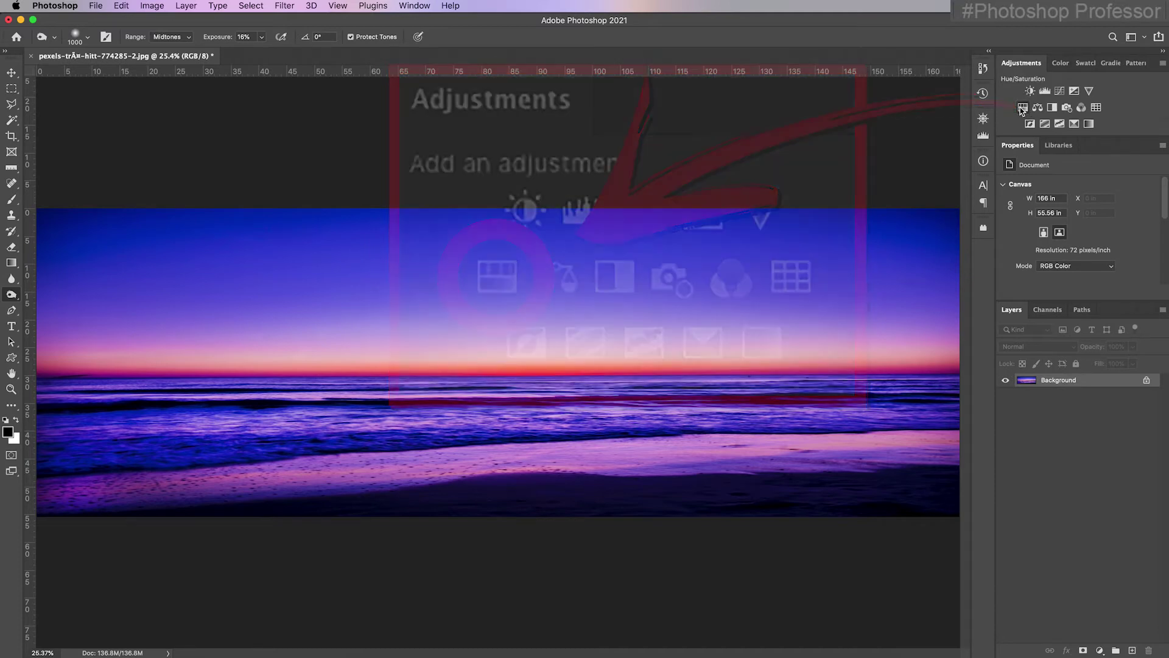
- Add a Hue/Saturation layer, test saturation at -100 and +100, then settle at -3
left_click(1023, 108)
left_click_drag(1063, 255, 1005, 254)
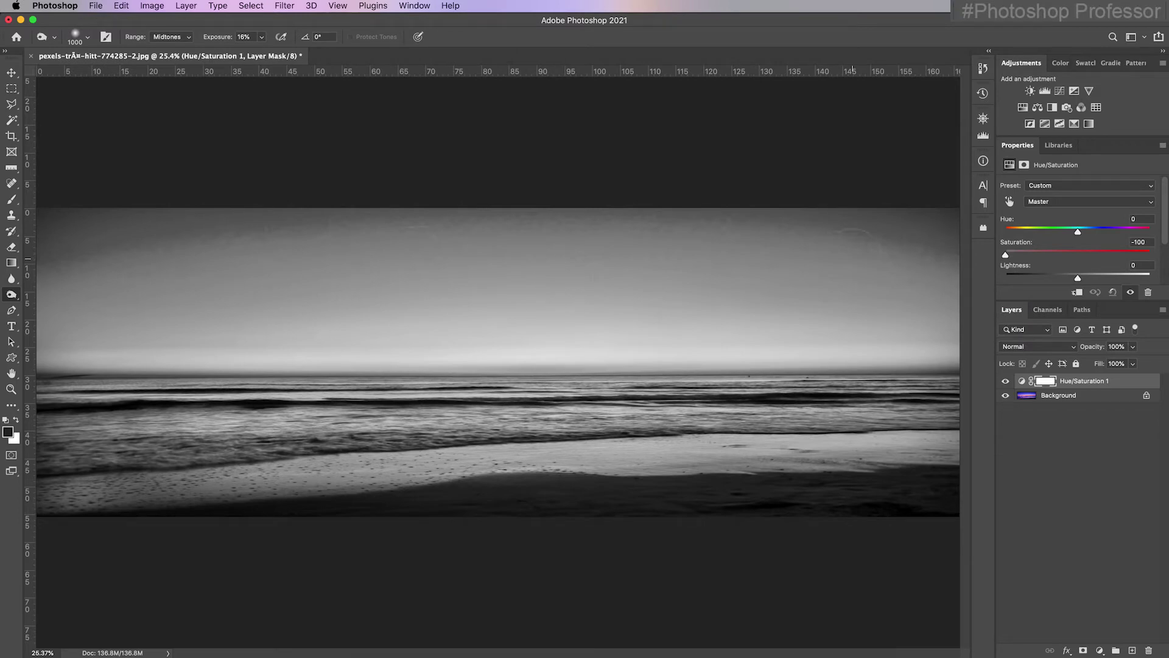
left_click_drag(1005, 254, 1050, 252)
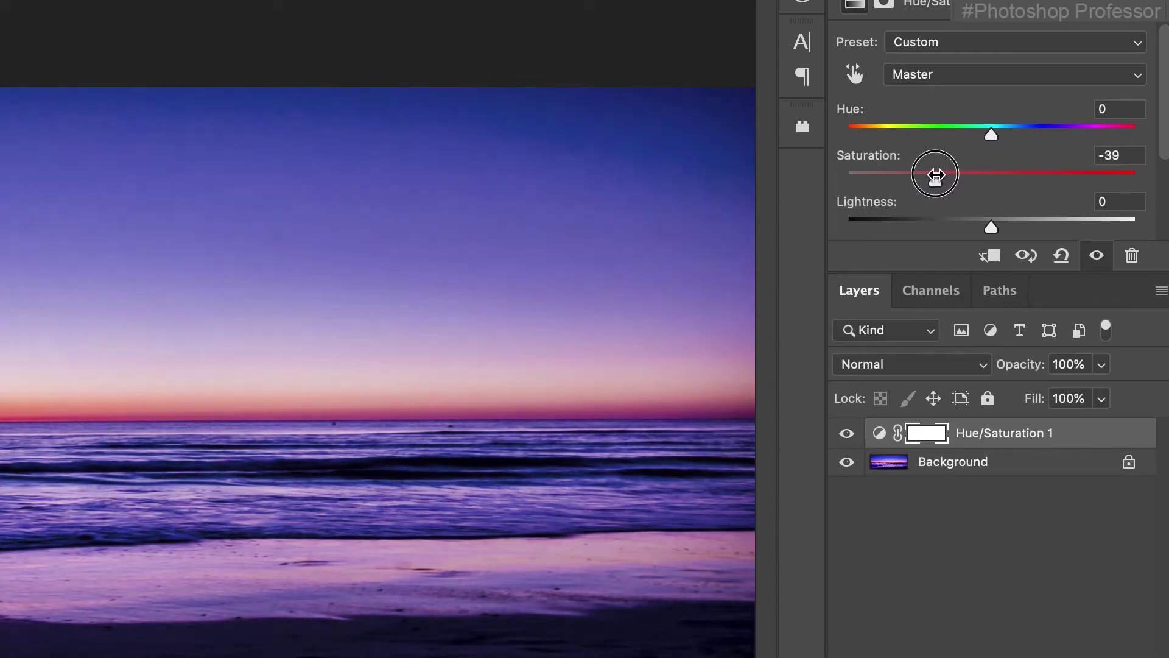
left_click_drag(936, 174, 994, 189)
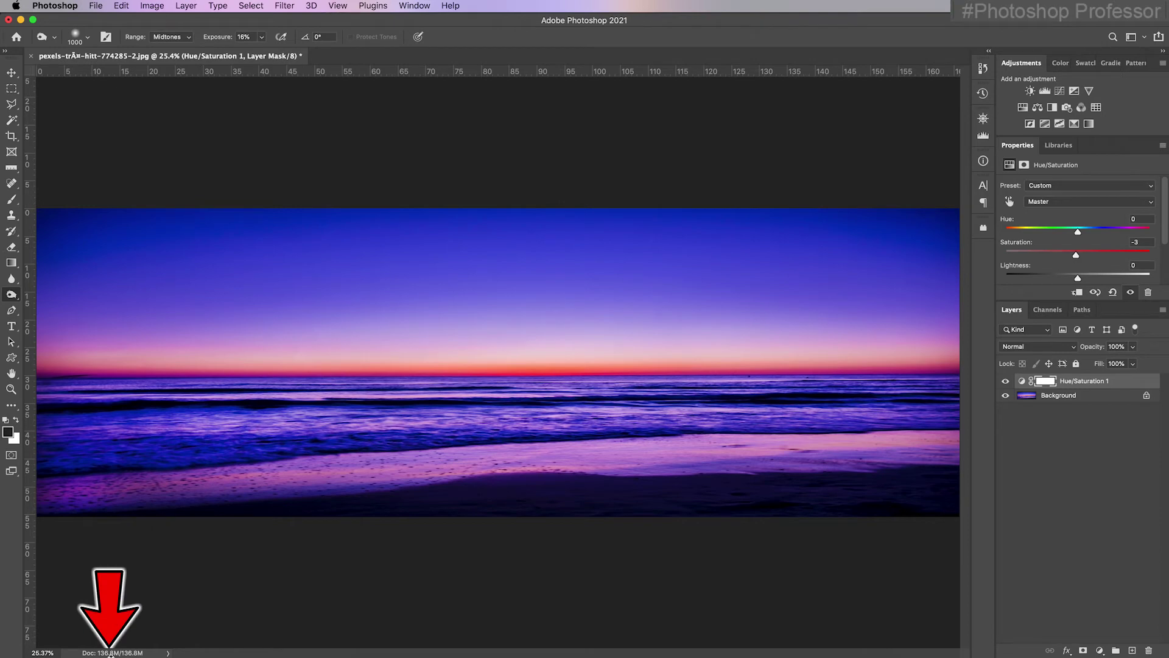
left_click(160, 6)
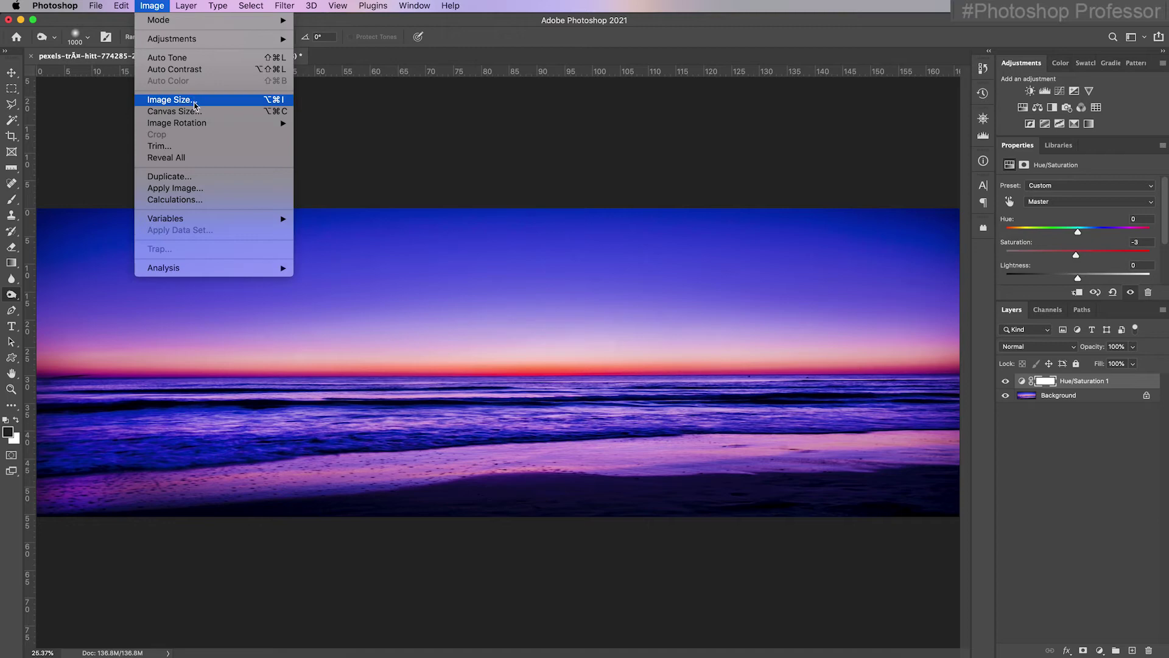
- Resize the image to 1920 px wide (1920 × 643) and view it at 100%
left_click(226, 105)
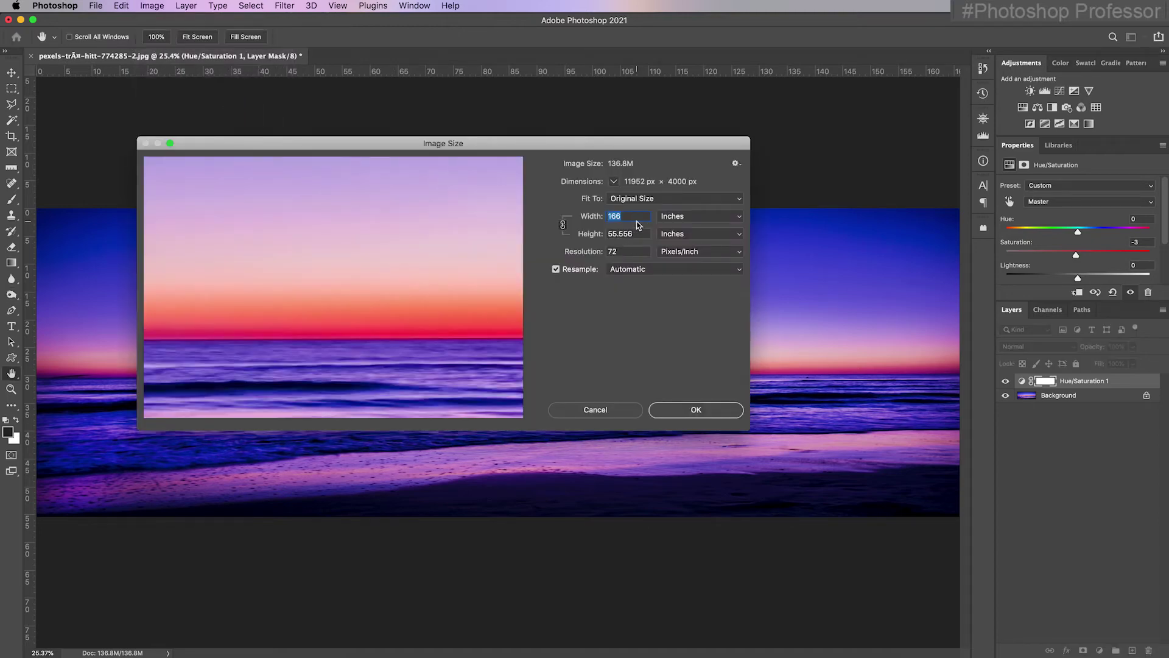
left_click(669, 216)
left_click(681, 205)
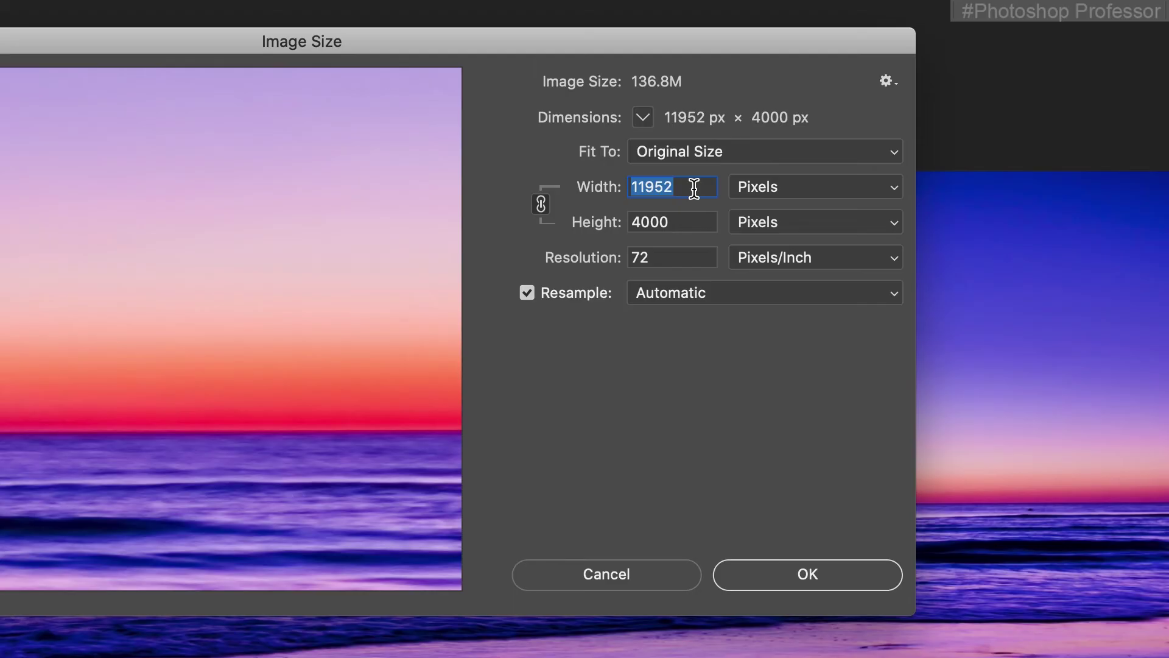
type("1920")
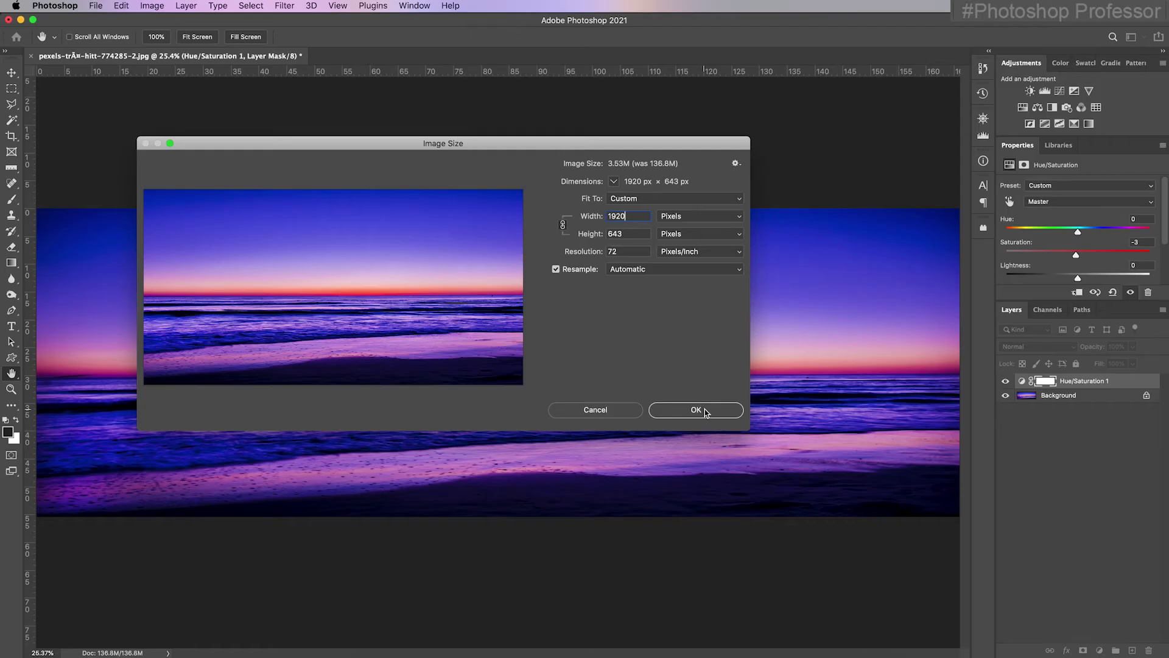
left_click(696, 409)
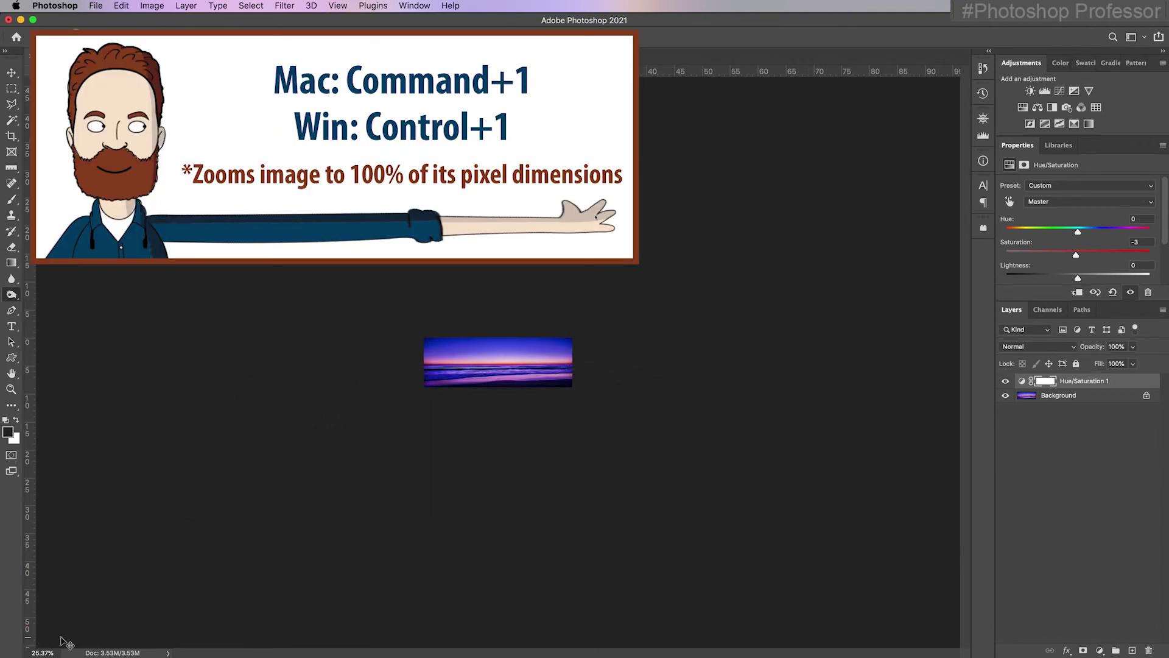
key("super+1")
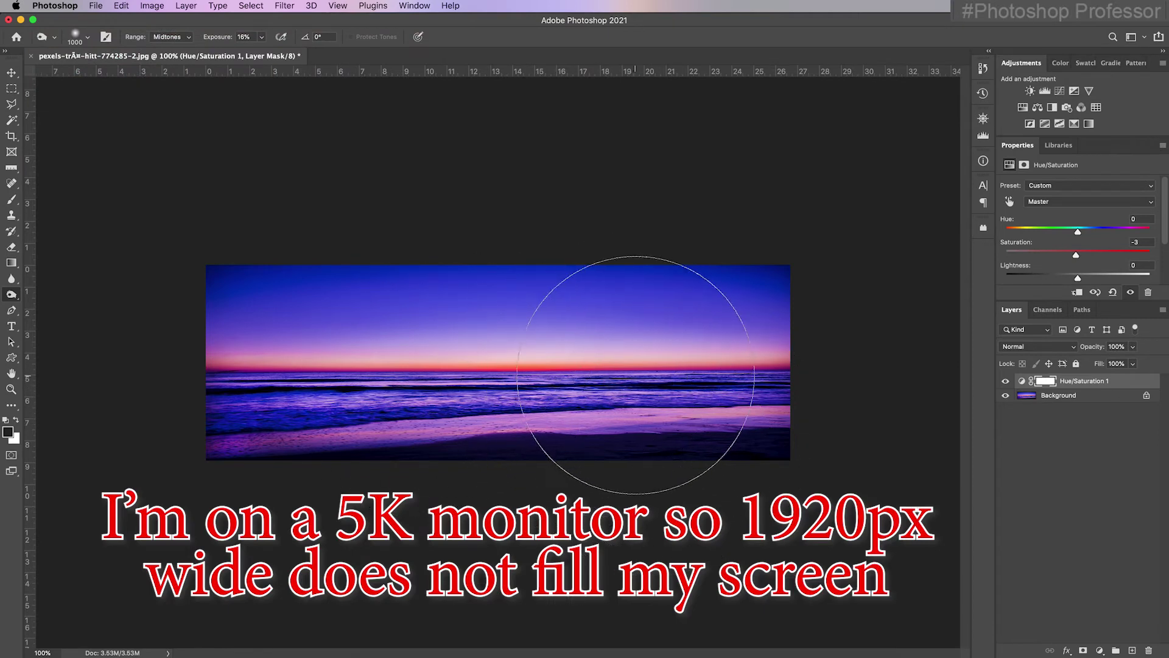
- Save a JPEG copy with the _panosmall suffix, then close the original document
left_click(97, 6)
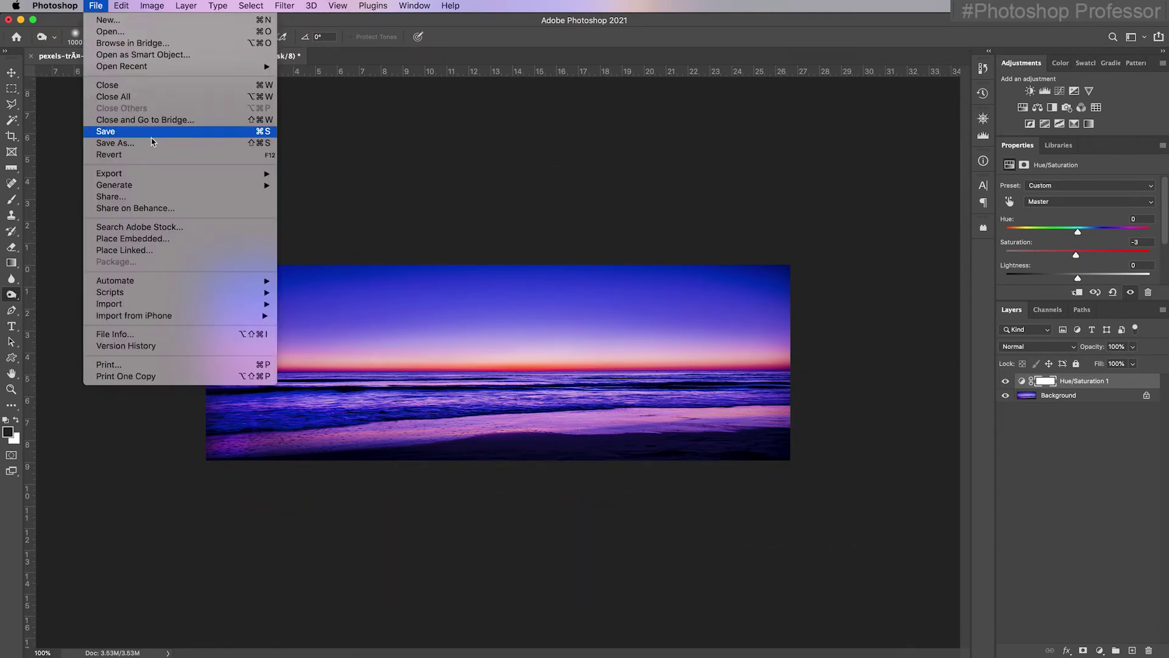
left_click(154, 145)
type("_panosmall.p")
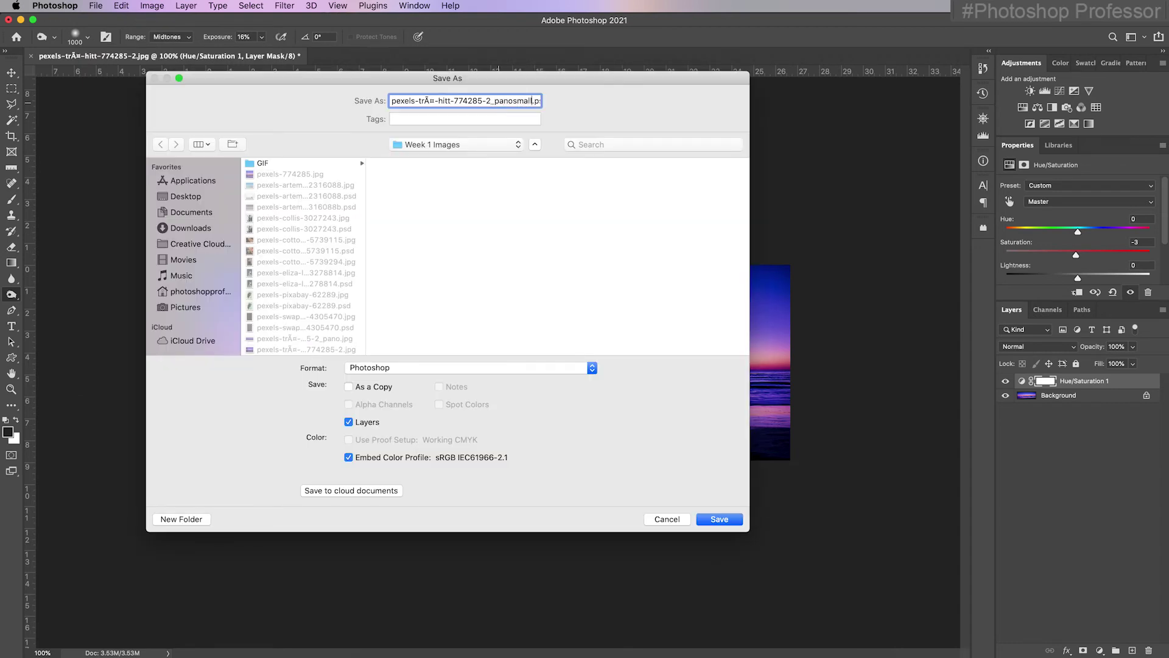
left_click(472, 367)
left_click(472, 444)
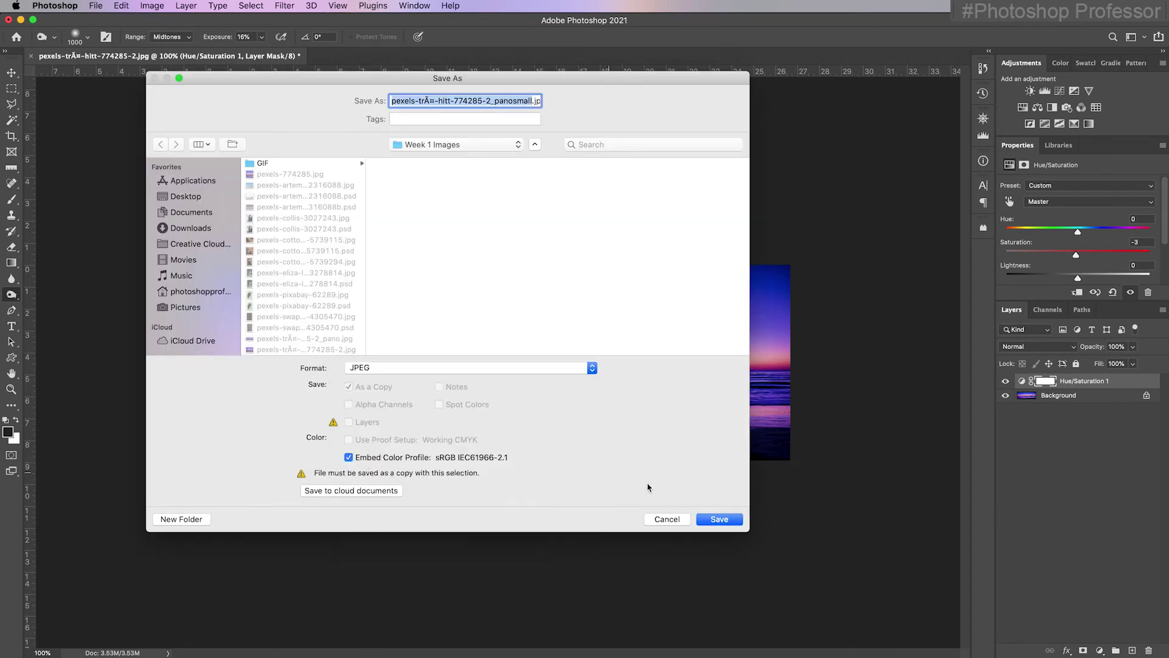
left_click(733, 523)
left_click(568, 104)
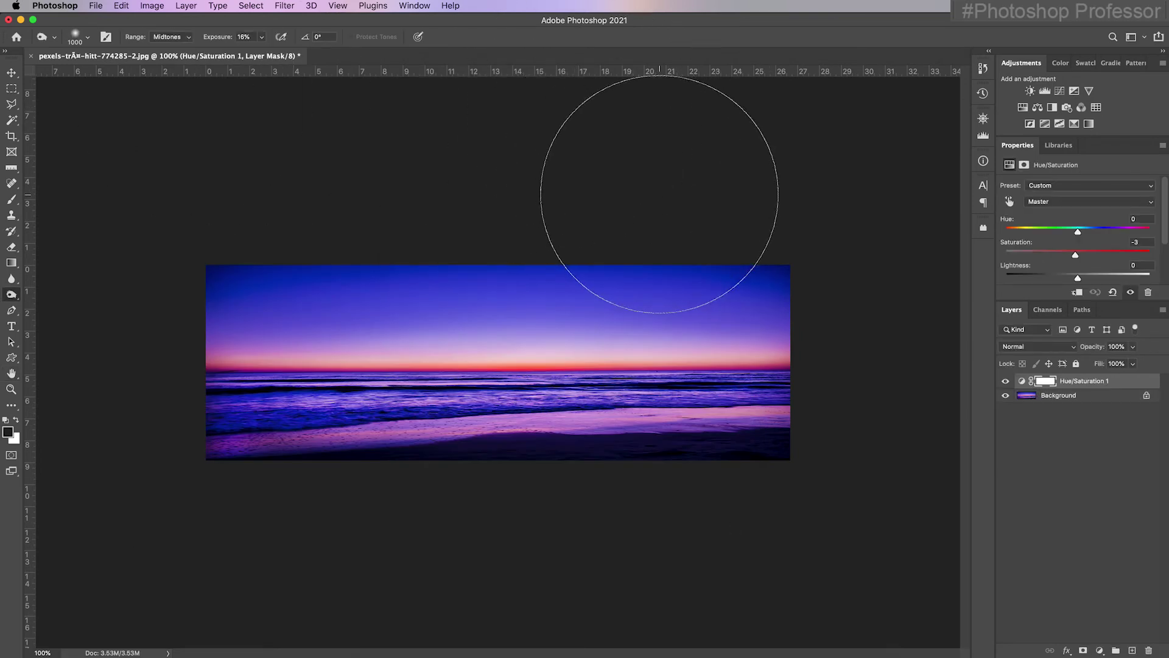
left_click(32, 56)
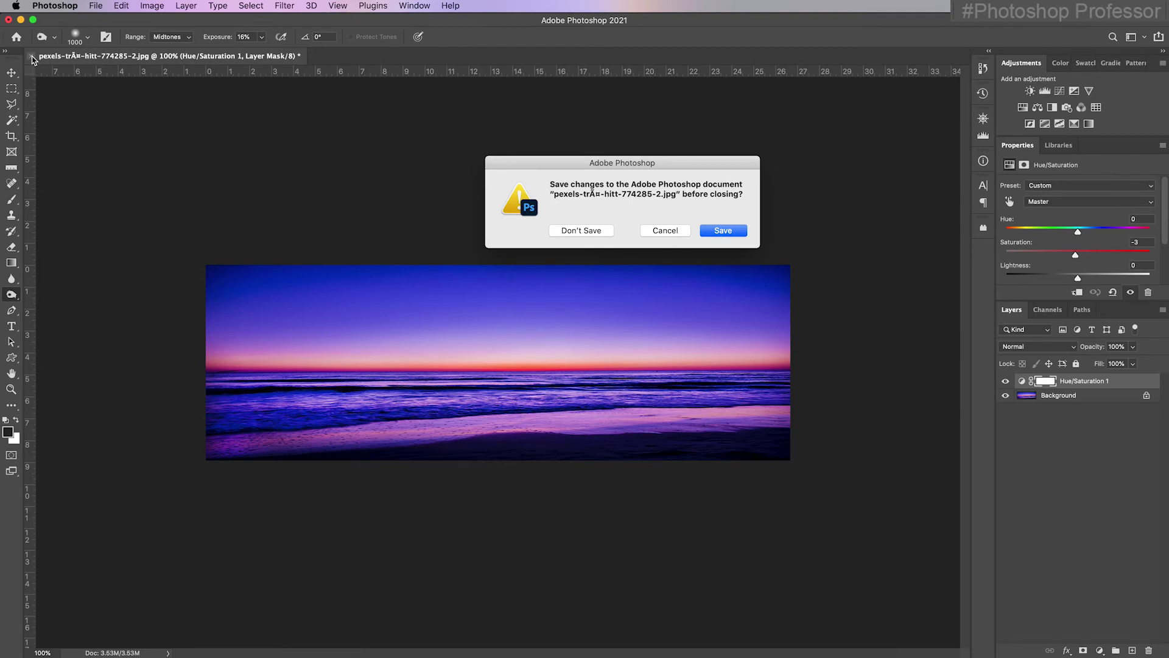